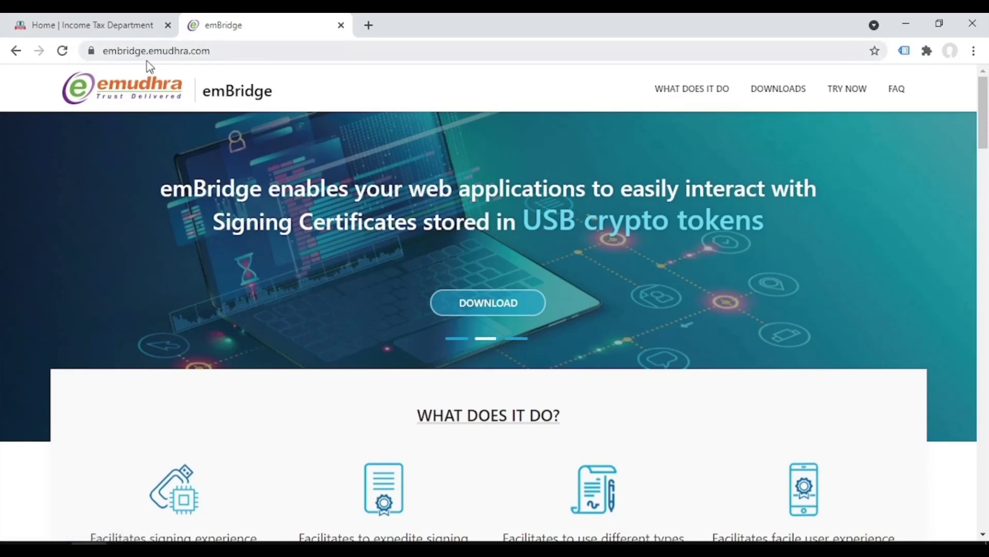
# - Reload embridge.emudhra.com and jump to its Downloads section
pyautogui.click(241, 51)
pyautogui.press('Return')
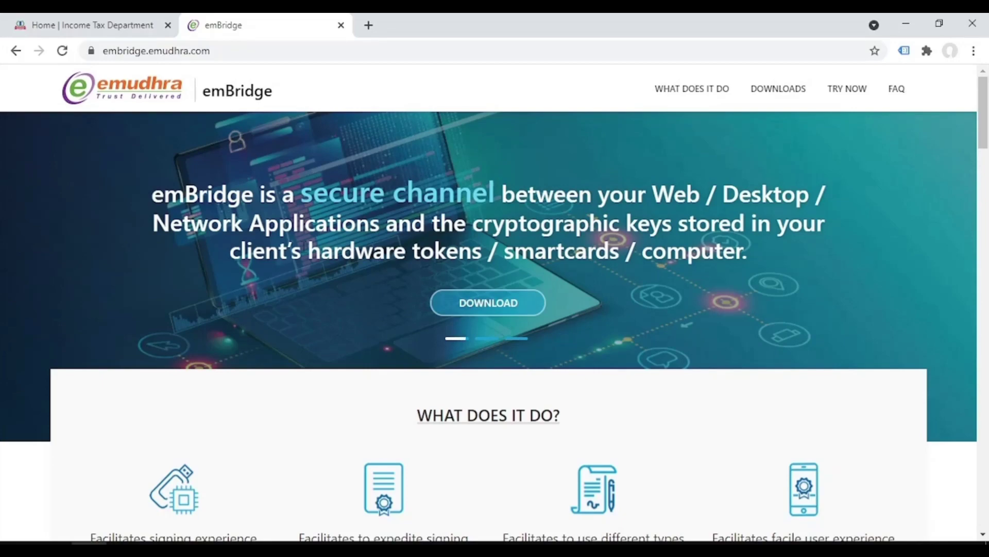
pyautogui.click(467, 308)
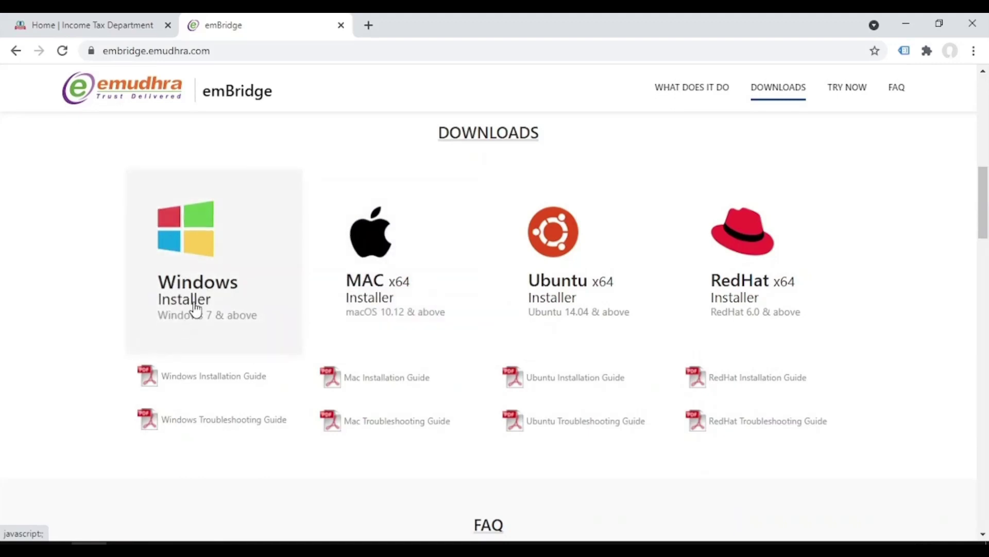
# - Download the Windows installer emBridge.exe and open it to start its Setup wizard
pyautogui.click(196, 310)
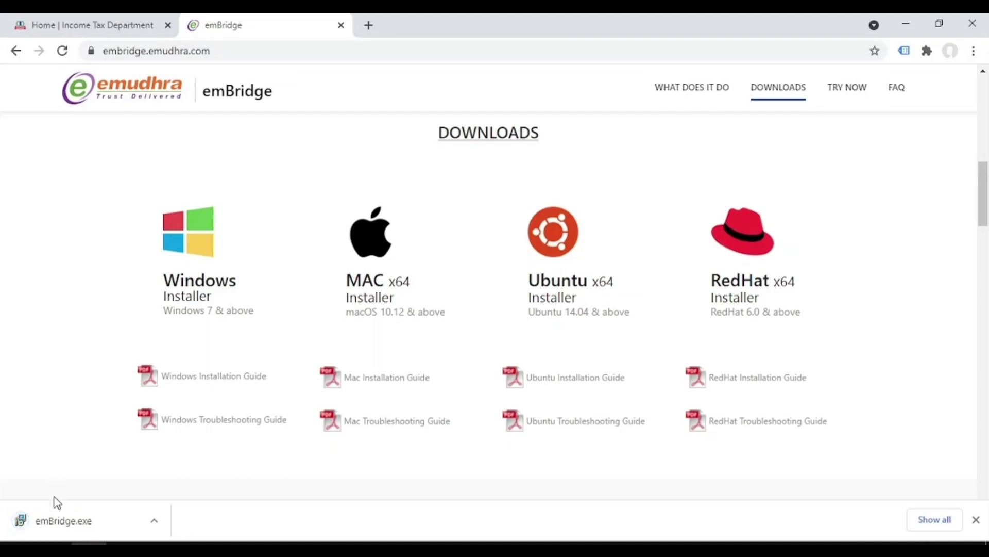
pyautogui.click(57, 525)
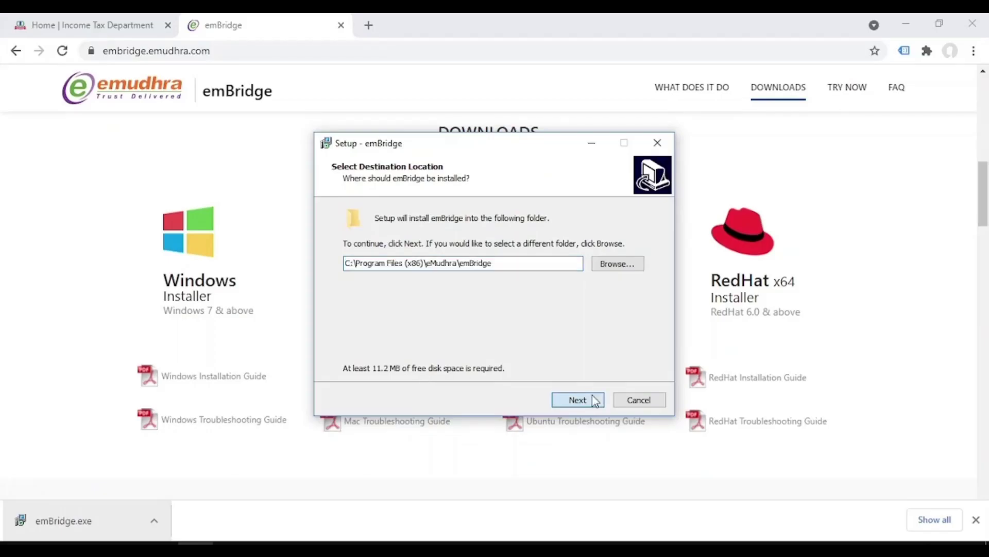
# - Install emBridge into the existing folder with the default Start Menu folder and a desktop shortcut
pyautogui.click(554, 352)
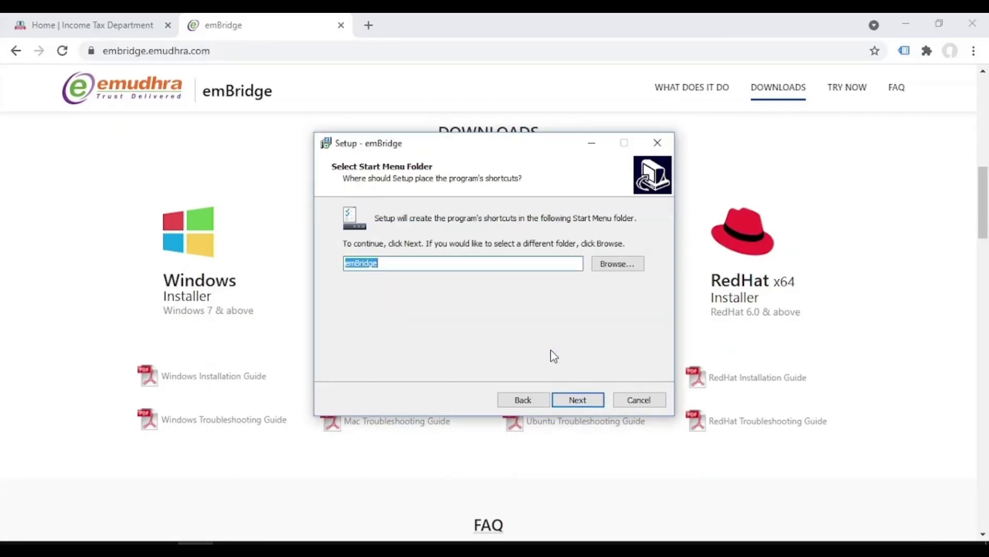
pyautogui.click(575, 398)
pyautogui.click(575, 398)
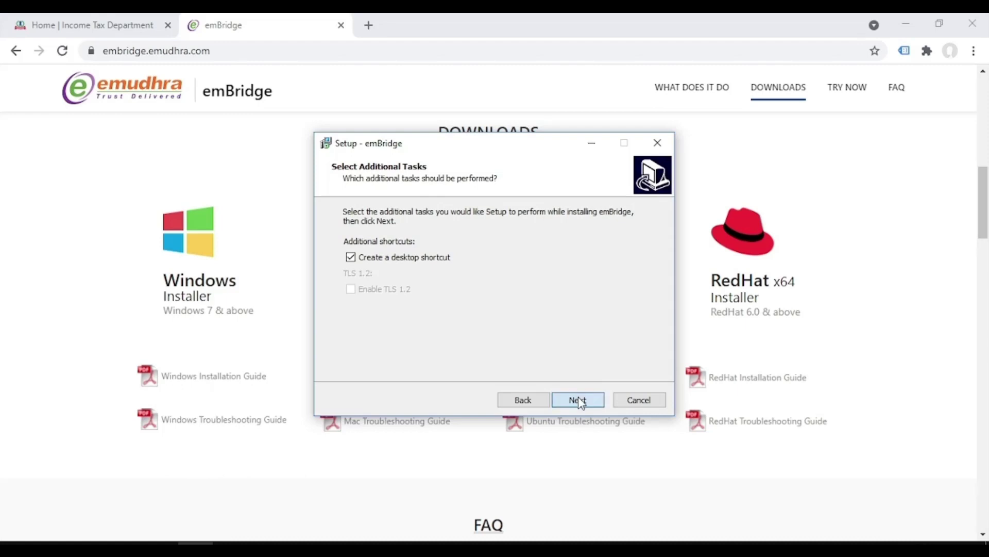
pyautogui.click(577, 398)
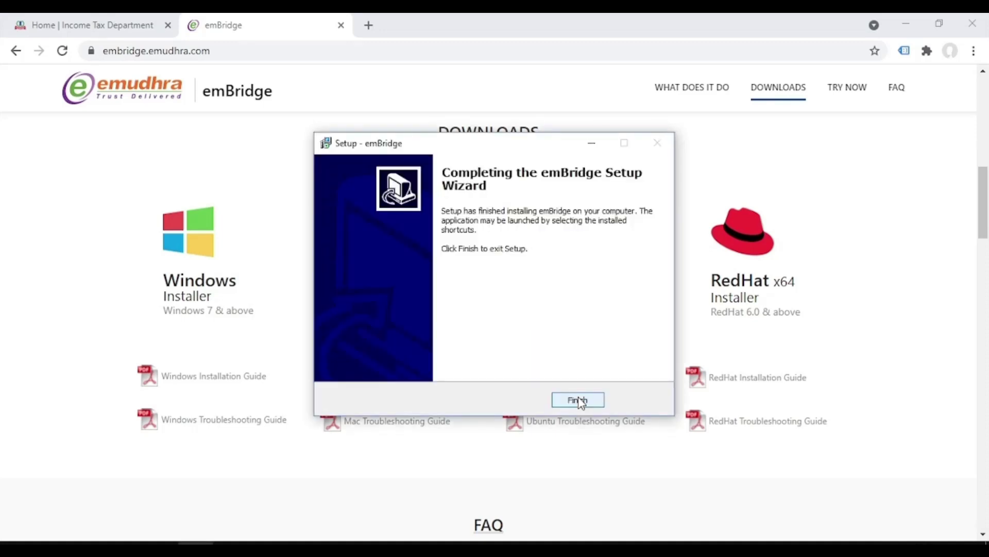
pyautogui.click(578, 400)
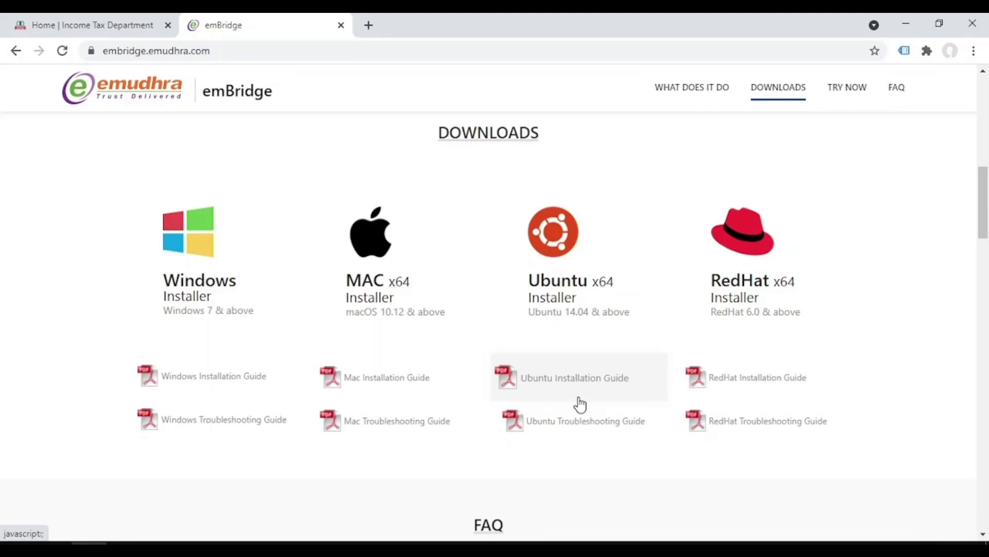
# - Launch emBridge from Start search, confirm its service is Running, and hide its window
pyautogui.press('super')
pyautogui.write('emb')
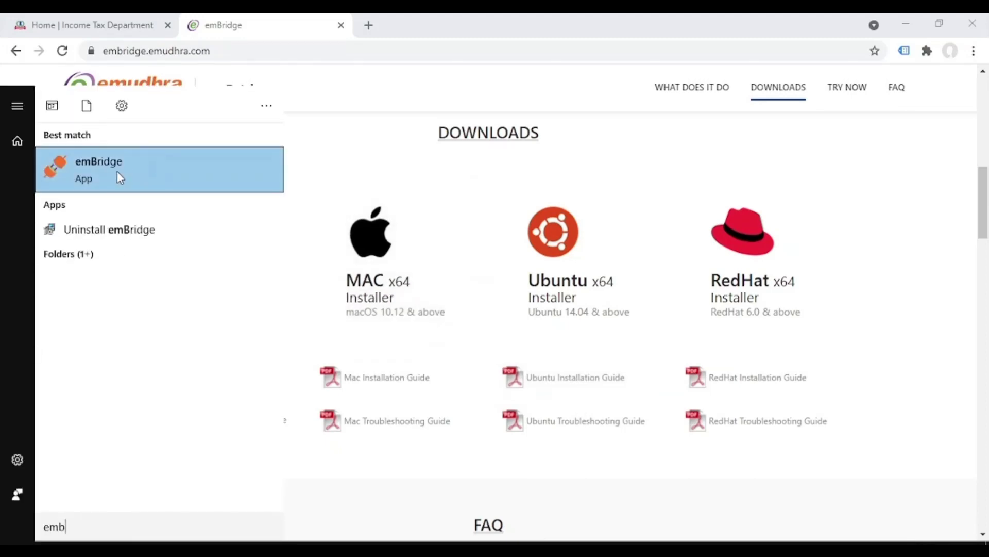
pyautogui.click(116, 172)
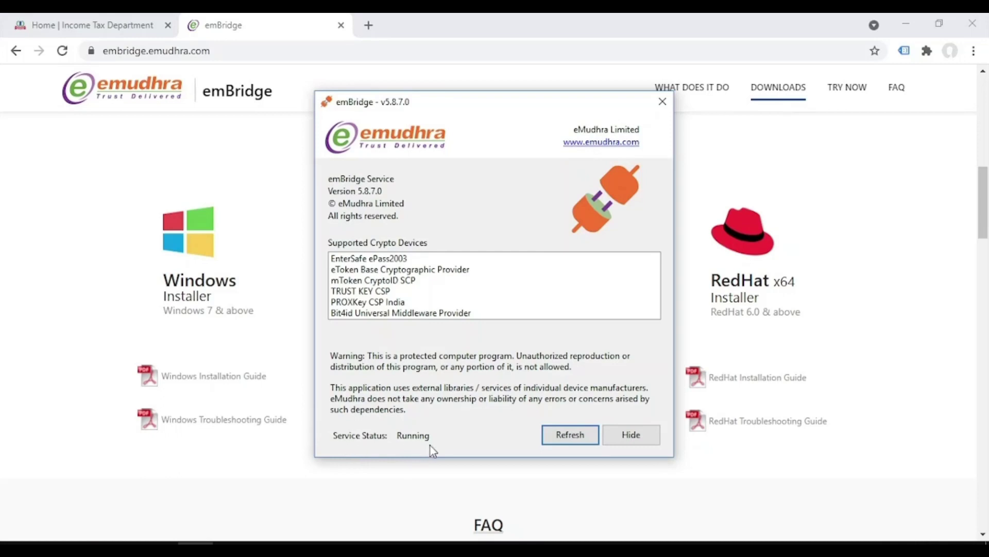
pyautogui.click(632, 436)
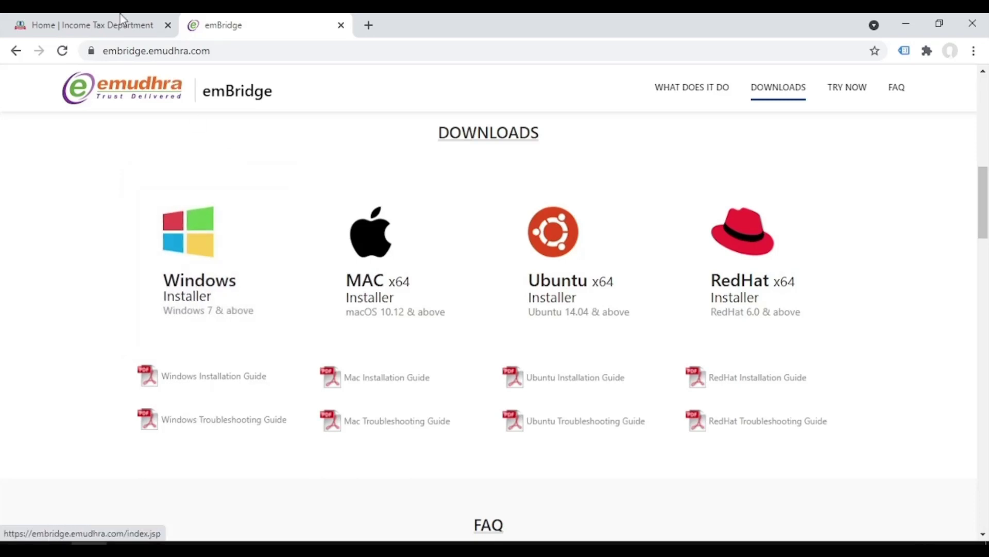
# - Log in to the e-Filing portal with the user ID, secure-message confirmation and account password
pyautogui.click(148, 19)
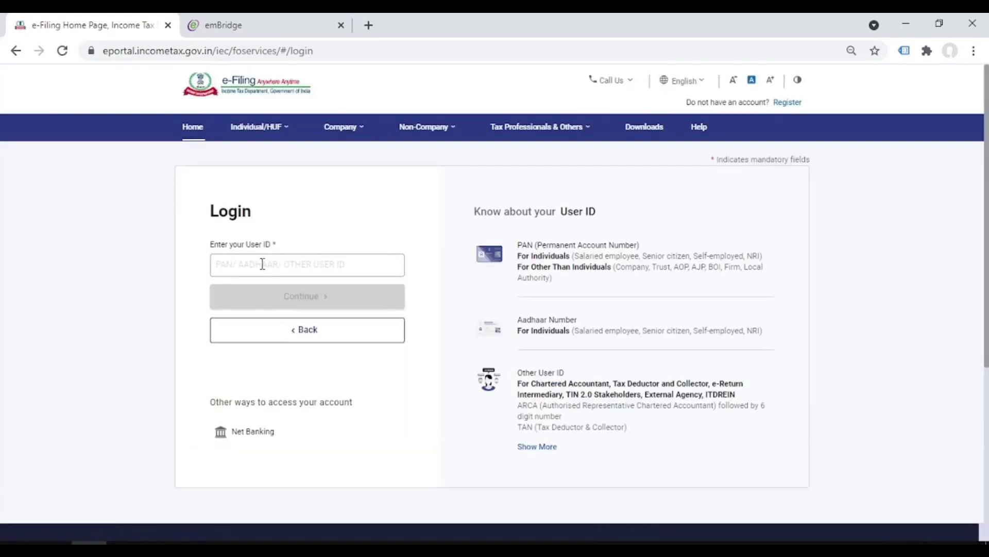
pyautogui.click(263, 264)
pyautogui.click(304, 296)
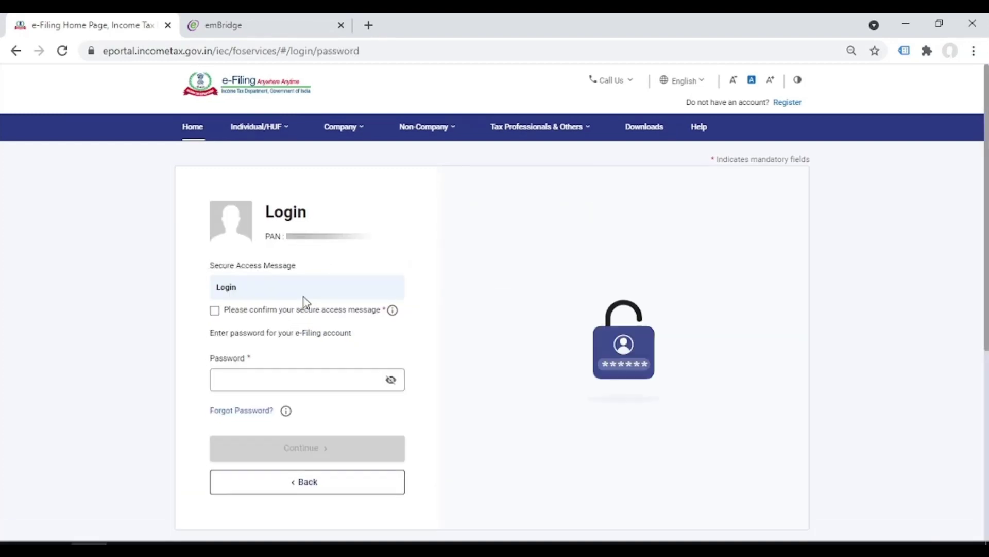
pyautogui.click(271, 311)
pyautogui.click(251, 380)
pyautogui.write('*******')
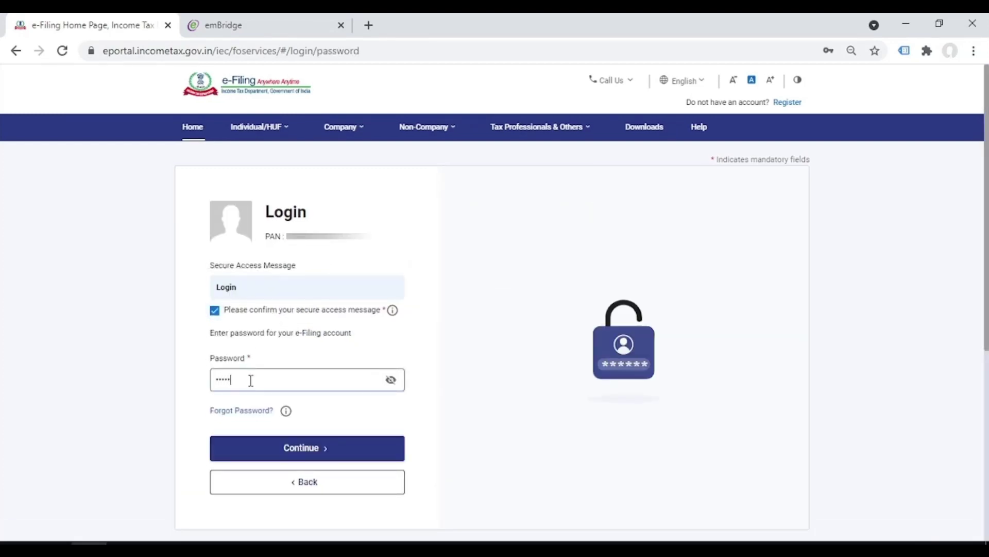
pyautogui.write('*****')
pyautogui.press('Return')
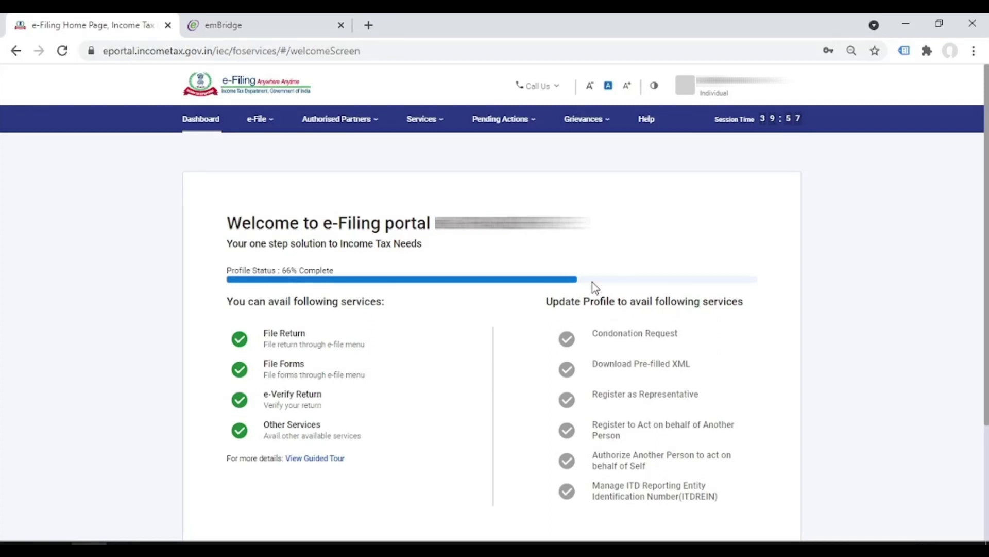
# - From the profile, go to Register DSC and tick that the emsigner utility is installed
pyautogui.click(719, 101)
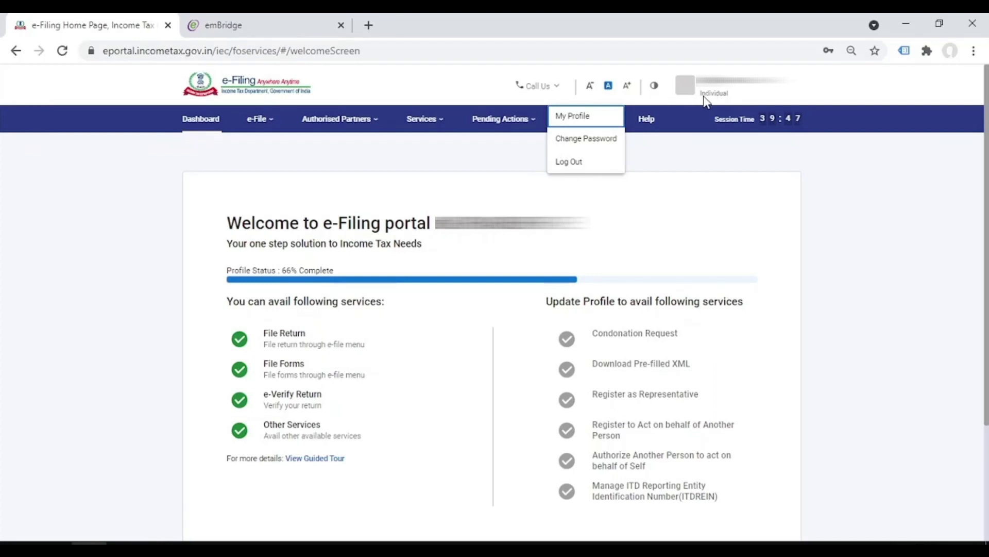
pyautogui.click(581, 122)
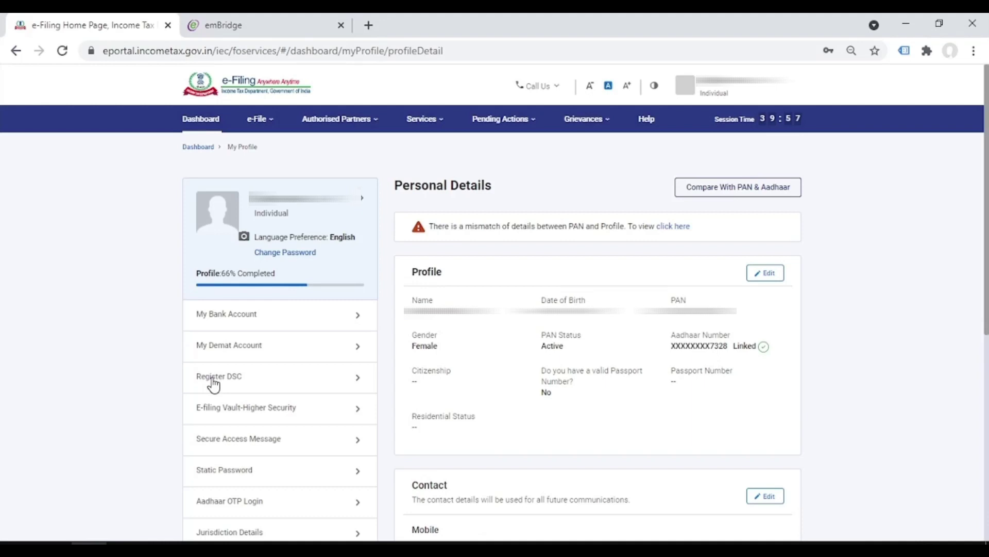
pyautogui.click(214, 382)
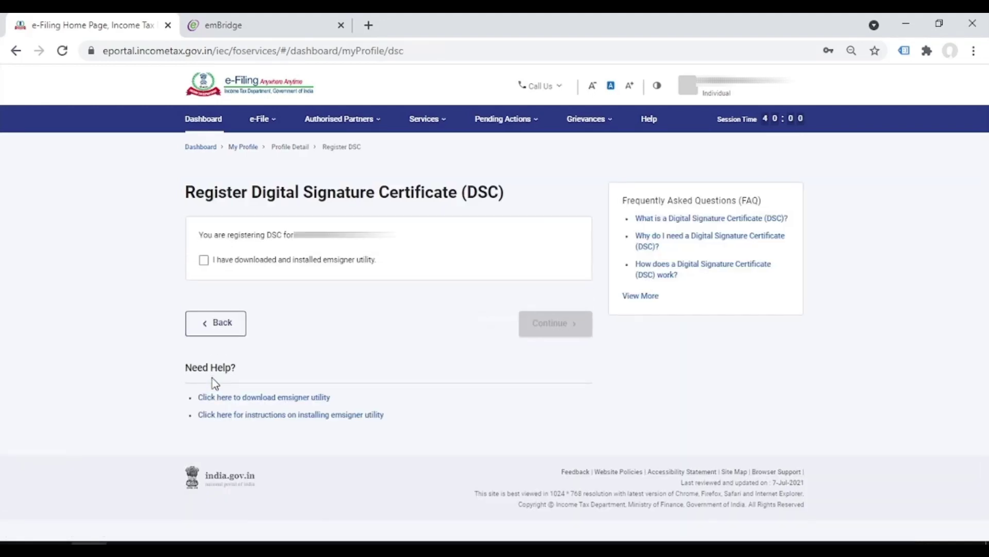
pyautogui.click(204, 261)
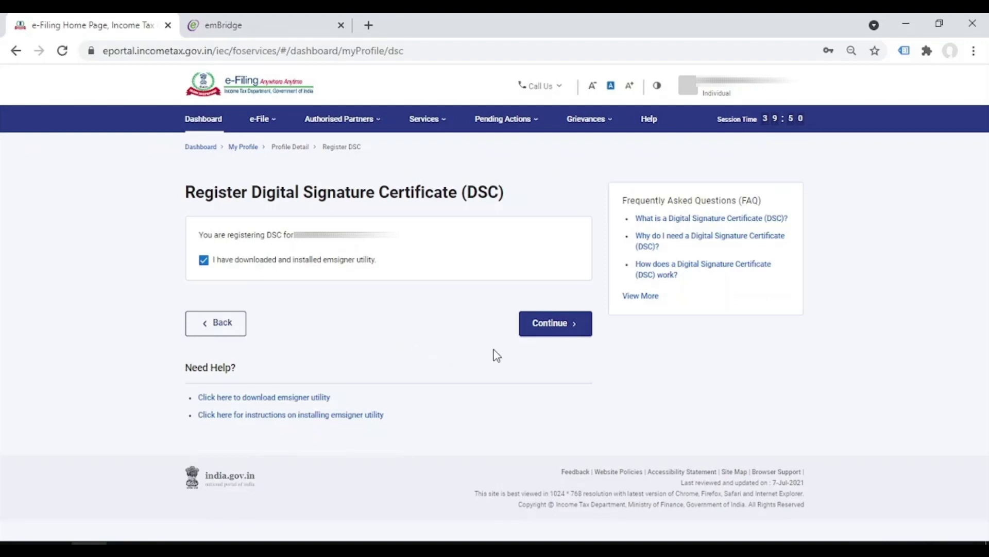
# - Sign the Data Sign form using the ePass provider, eMudhra certificate and the provider password
pyautogui.click(539, 334)
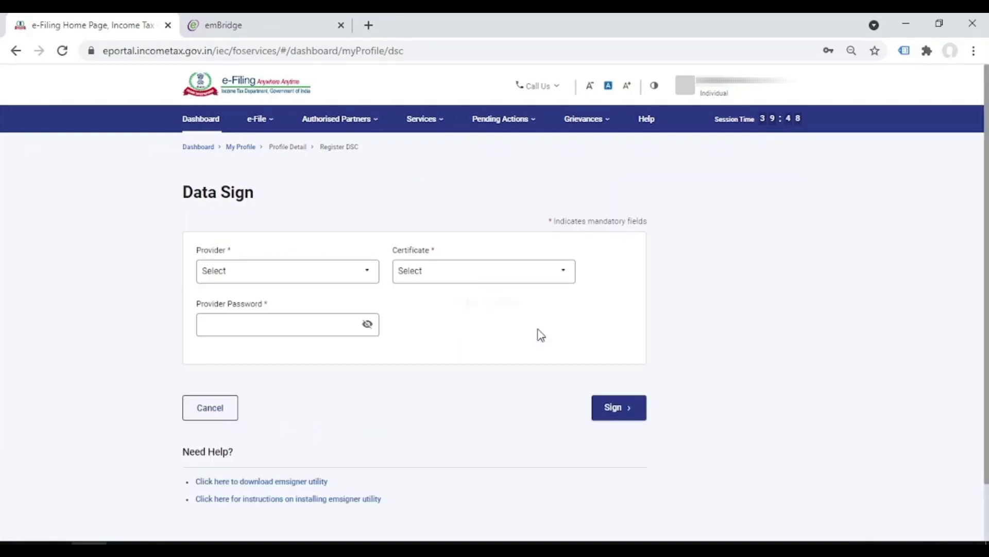
pyautogui.click(272, 278)
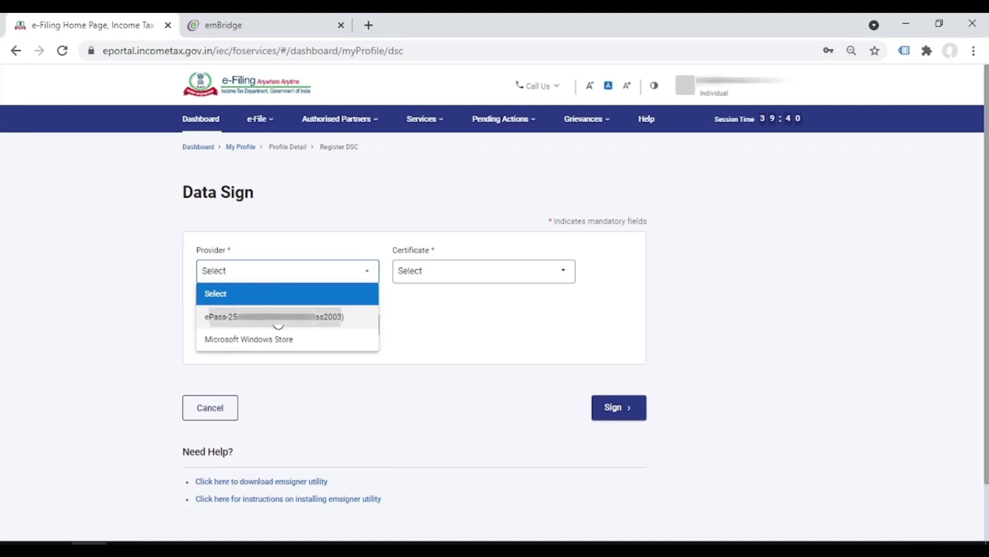
pyautogui.click(277, 318)
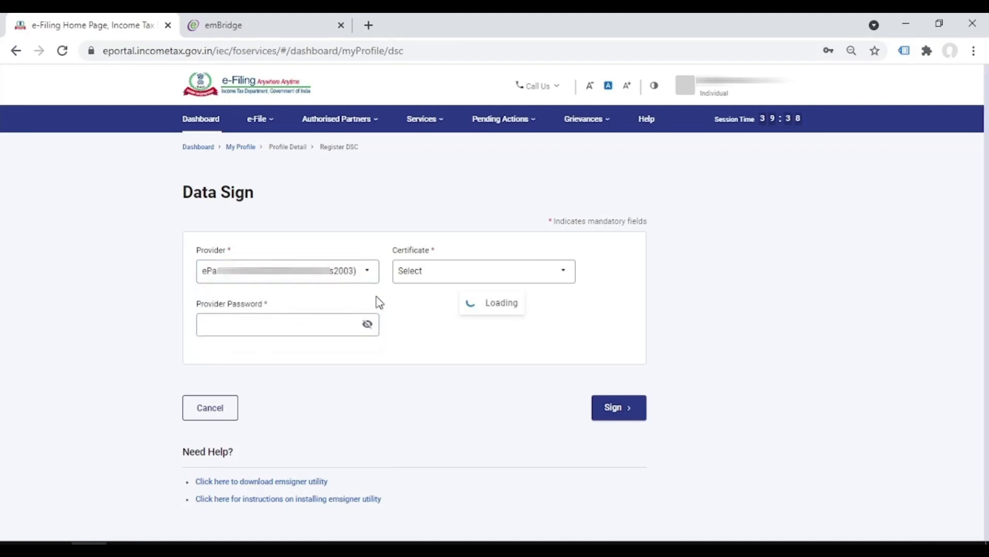
pyautogui.click(432, 281)
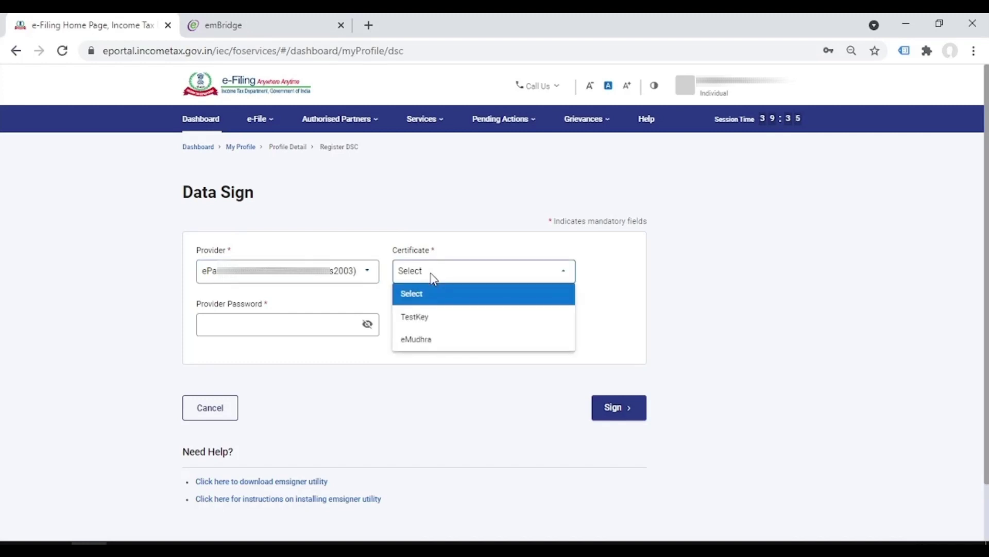
pyautogui.click(430, 340)
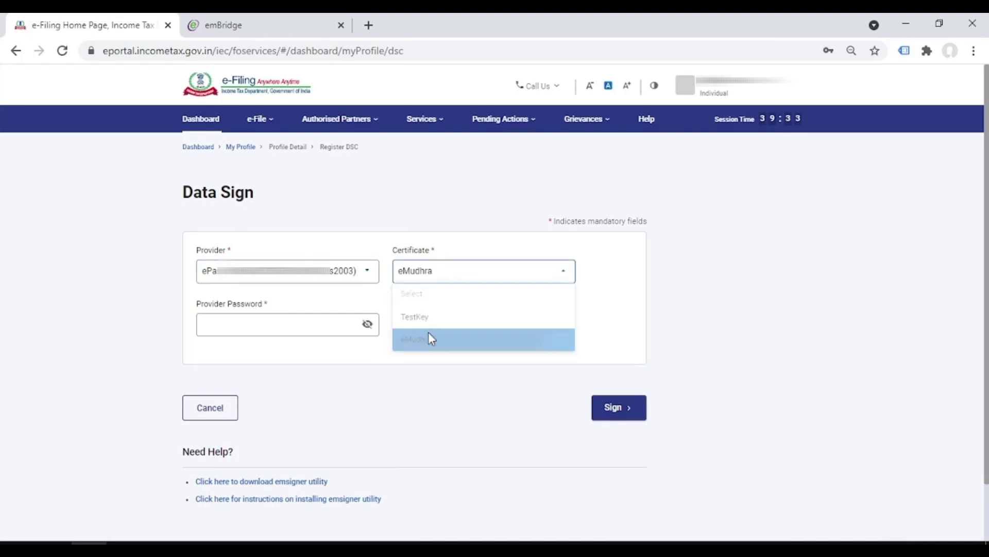
pyautogui.click(294, 321)
pyautogui.write('*****')
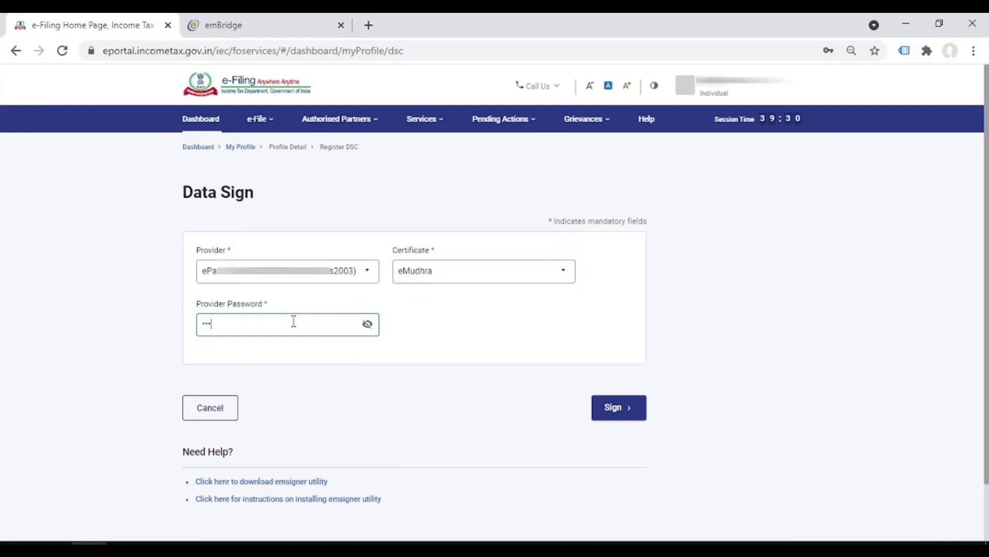
pyautogui.write('***')
pyautogui.click(610, 416)
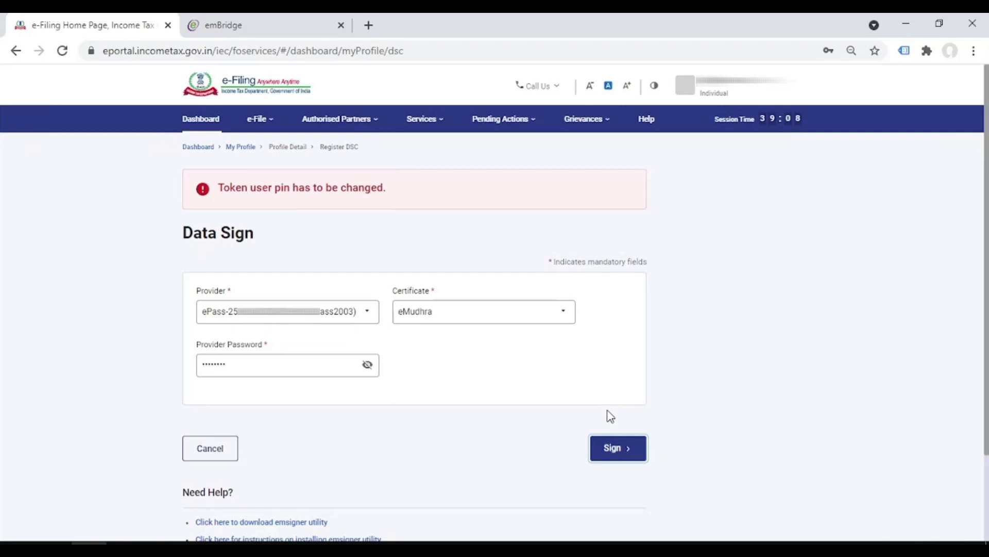
# - Launch ePass2003 Token Manager from the Start menu search
pyautogui.press('super')
pyautogui.press('super')
pyautogui.press('super')
pyautogui.write('epass')
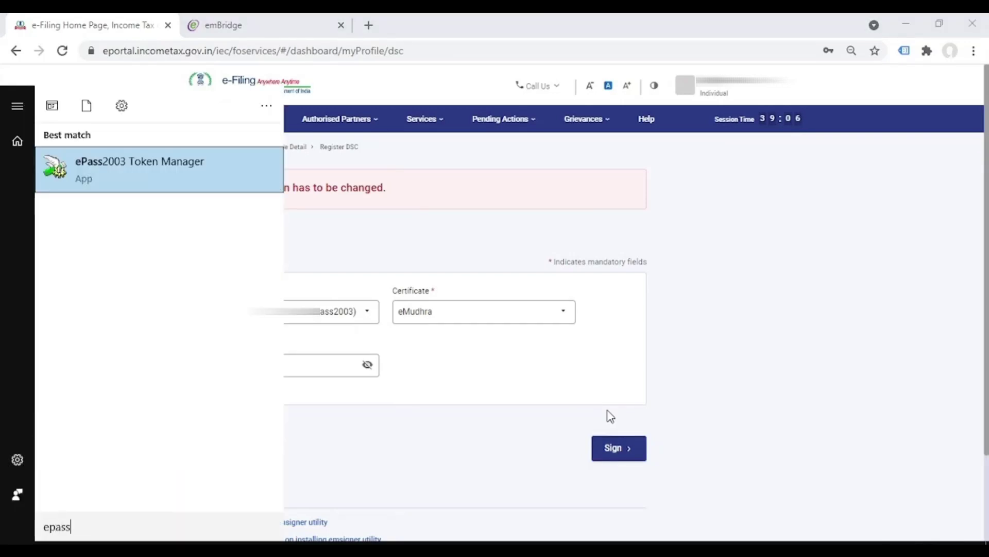
pyautogui.press('Return')
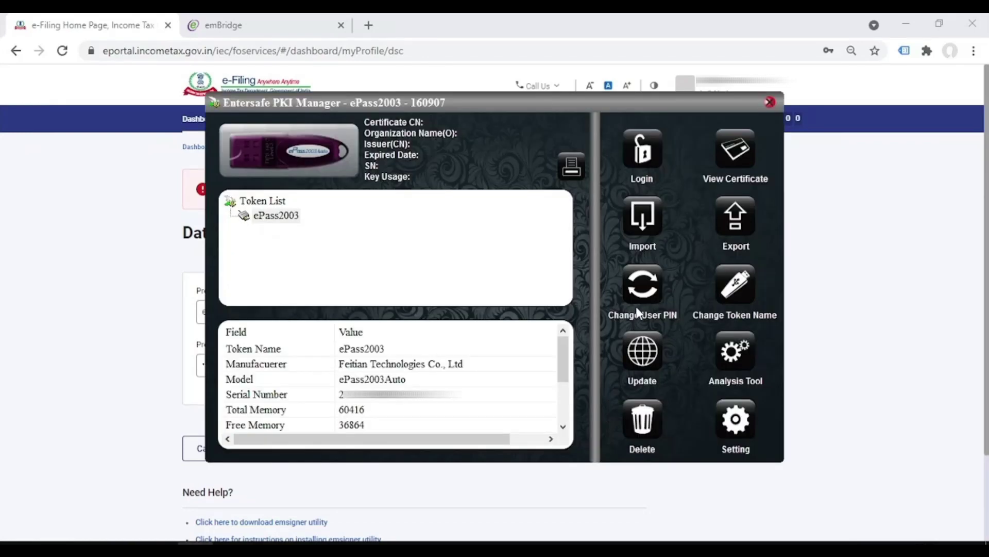
# - Change the token's user PIN by entering the old PIN and confirming a new PIN
pyautogui.click(649, 291)
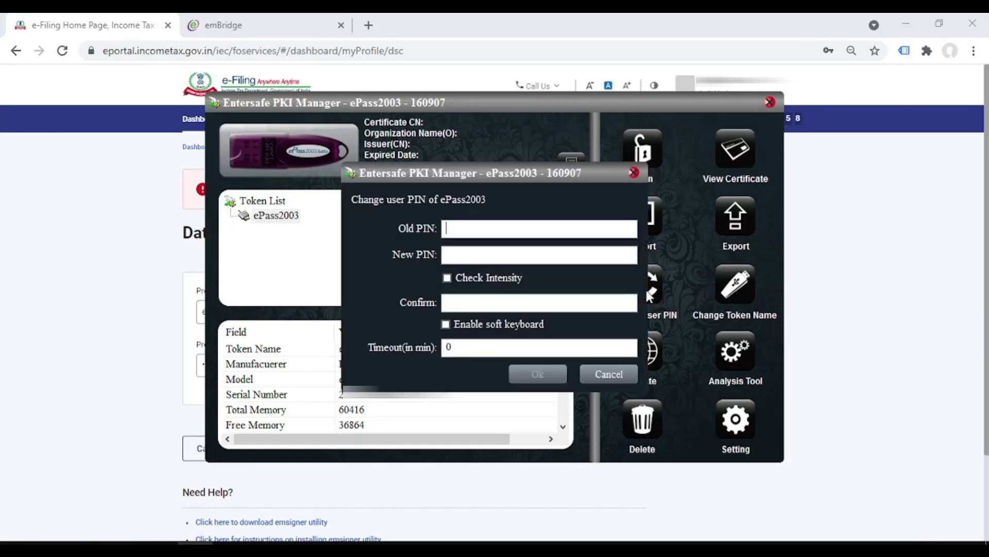
pyautogui.write('12345678')
pyautogui.click(446, 255)
pyautogui.write('123456')
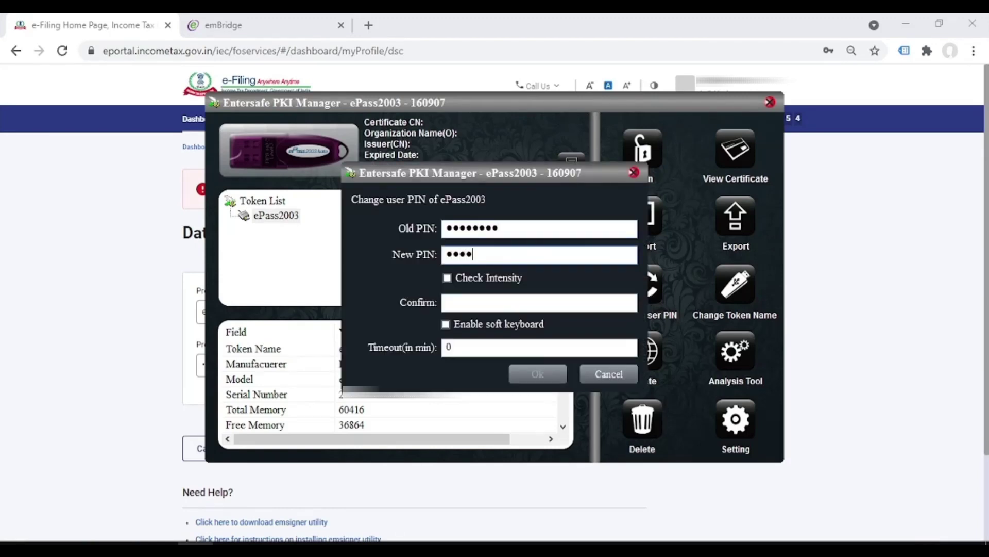
pyautogui.write('789')
pyautogui.click(447, 303)
pyautogui.write('123456789')
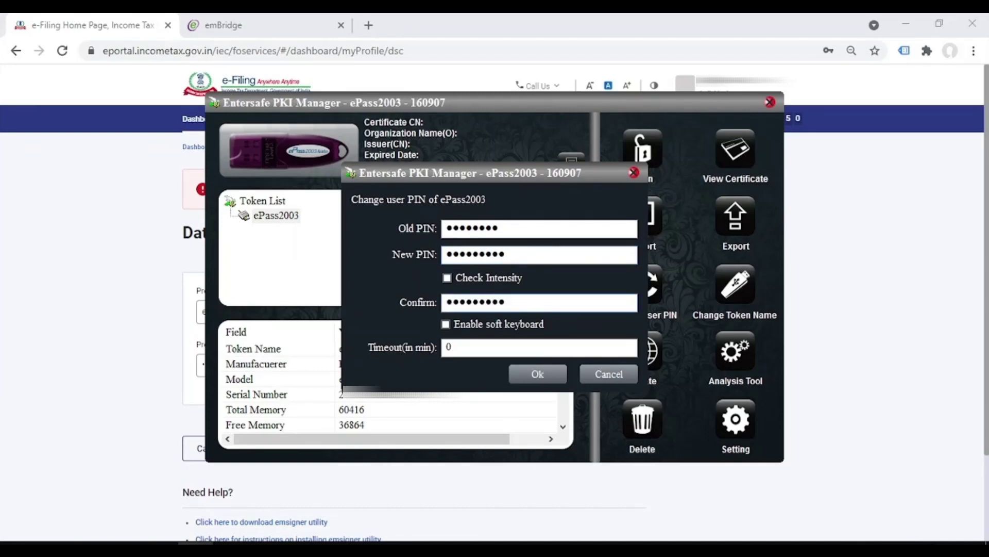
pyautogui.click(544, 378)
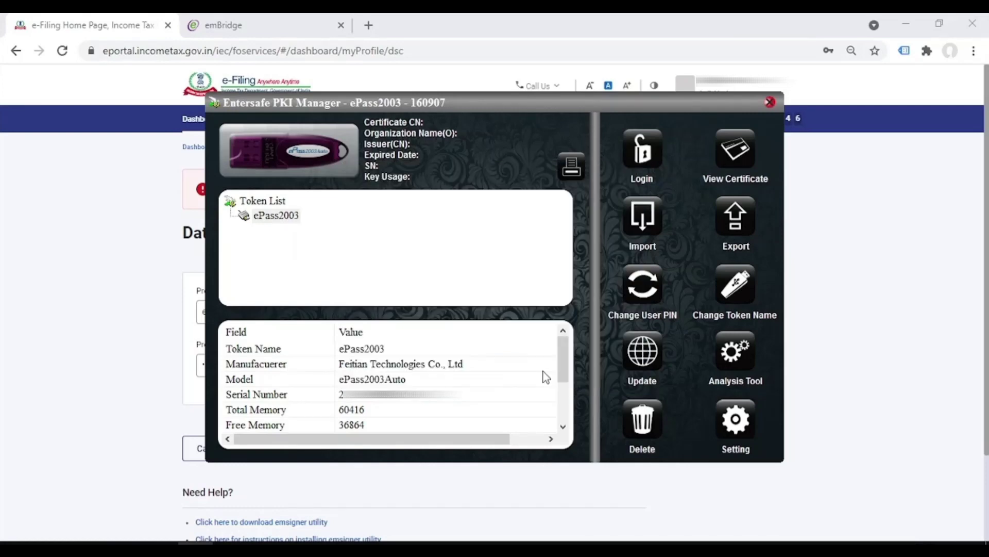
pyautogui.click(565, 320)
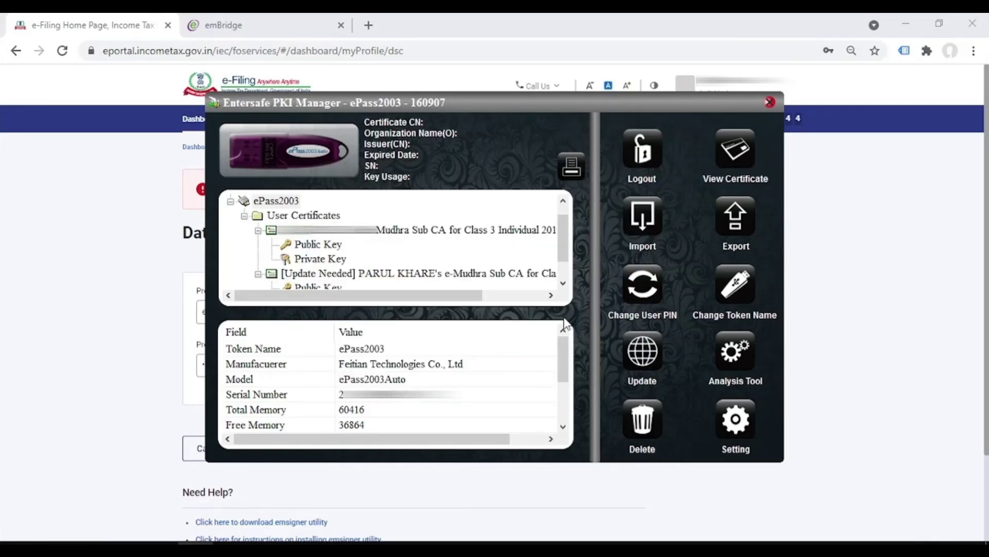
# - Replace the provider password with the new token PIN on the Data Sign form and sign again
pyautogui.click(105, 256)
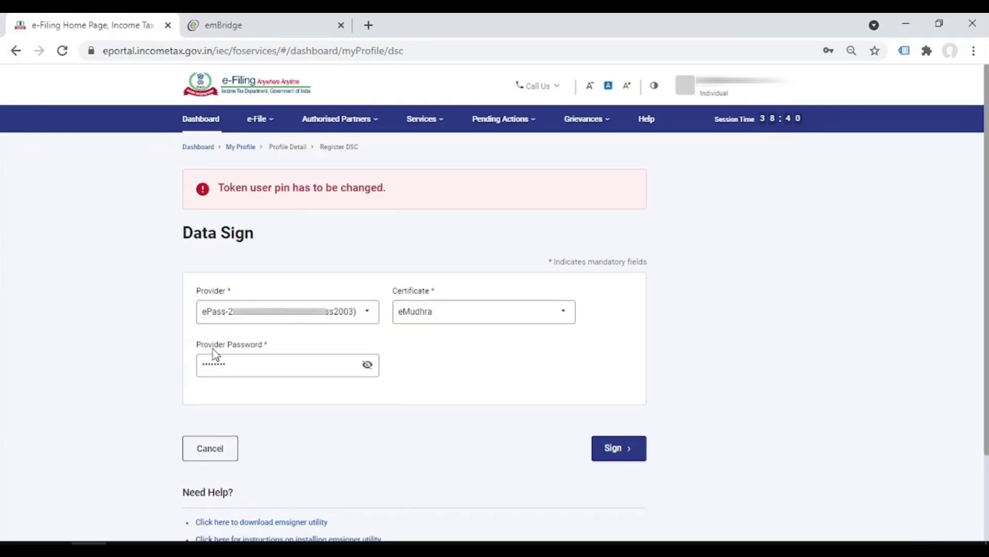
pyautogui.click(251, 360)
pyautogui.press('BackSpace')
pyautogui.press('BackSpace')
pyautogui.press('BackSpace')
pyautogui.press('BackSpace')
pyautogui.press('BackSpace')
pyautogui.press('BackSpace')
pyautogui.press('BackSpace')
pyautogui.press('BackSpace')
pyautogui.write('••••••••••')
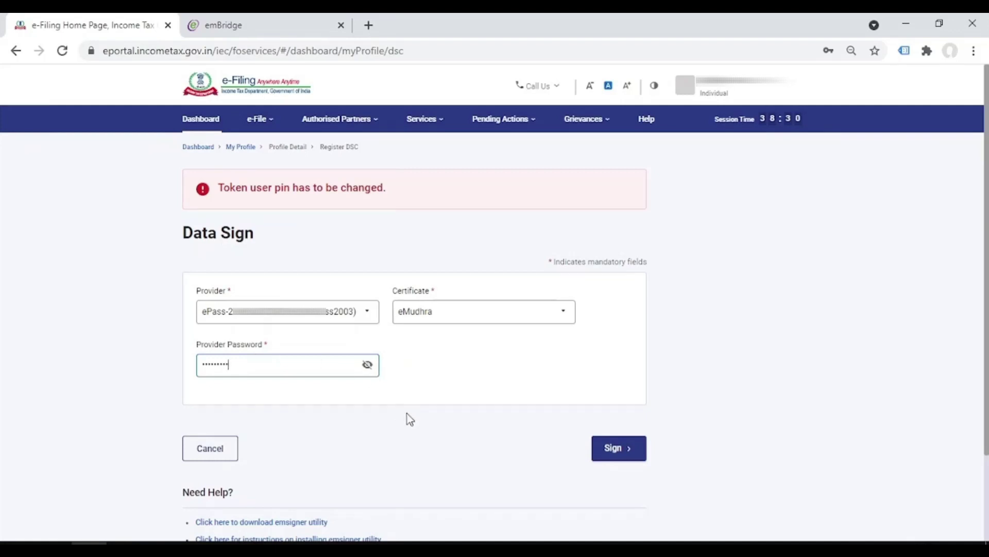
pyautogui.click(604, 452)
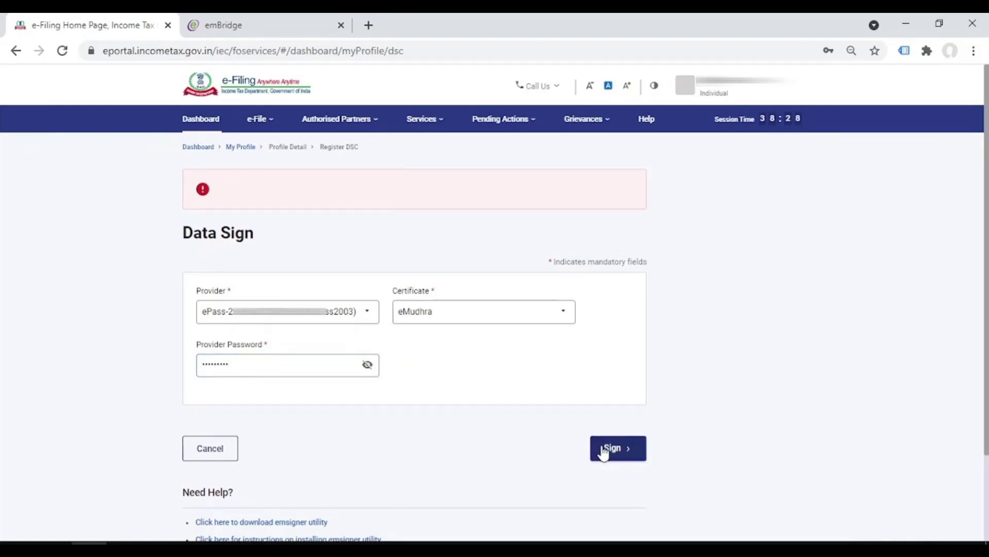